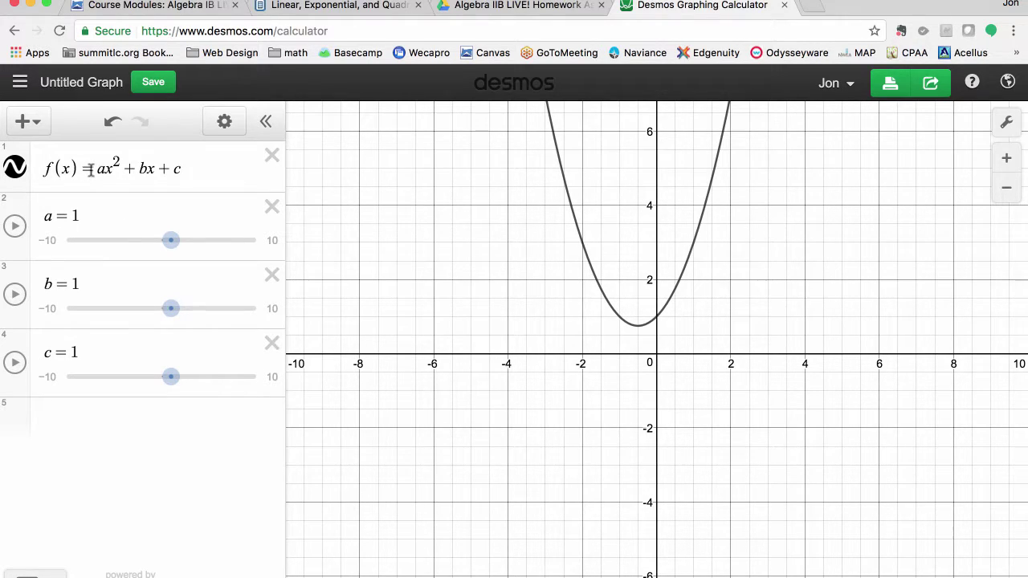
Step: Drag the c and b sliders to 0 so f(x) becomes y = x², and label its vertex (0, 0)
drag(97, 169, 180, 169)
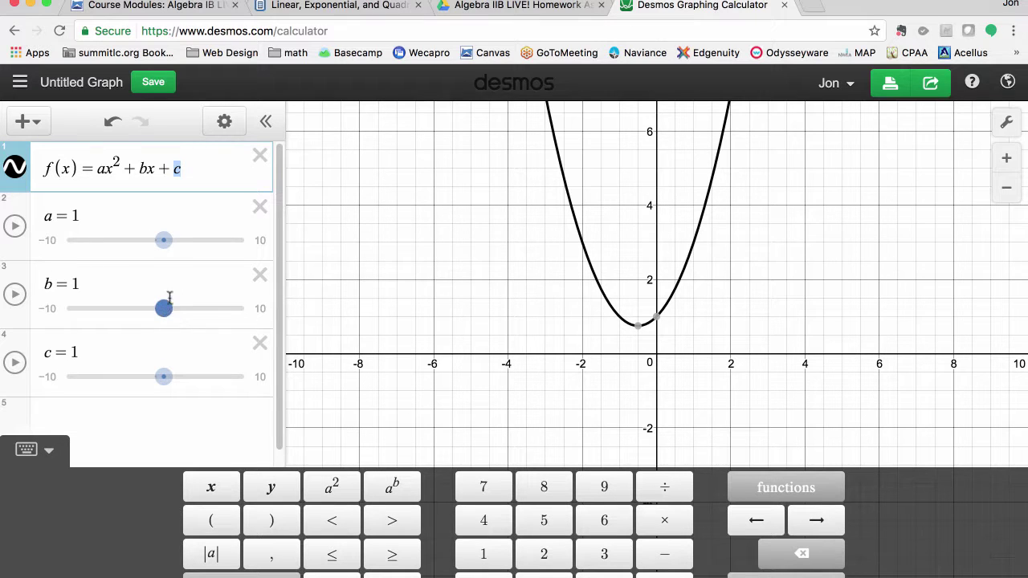
click(165, 382)
drag(166, 381, 156, 383)
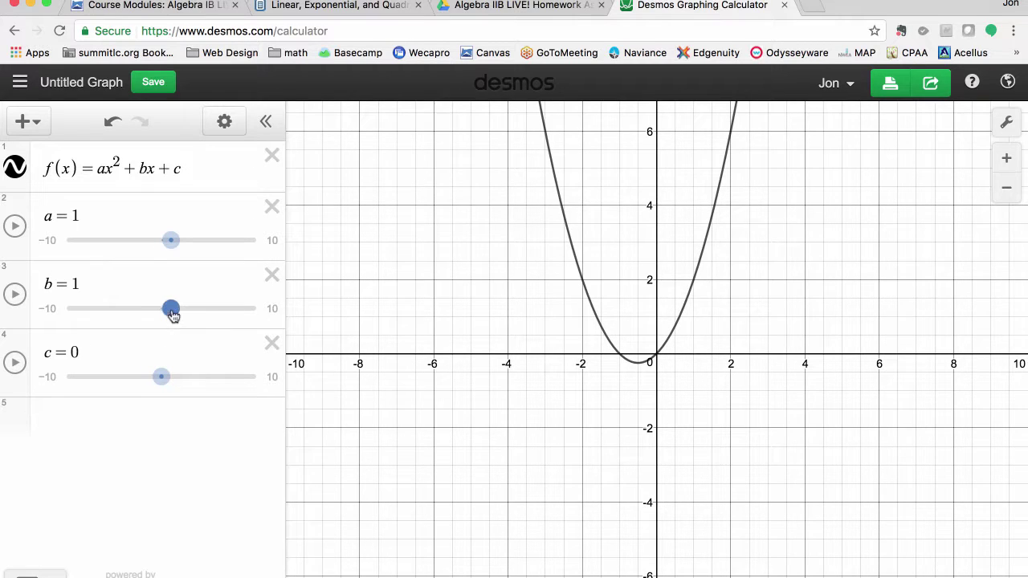
drag(173, 314, 163, 319)
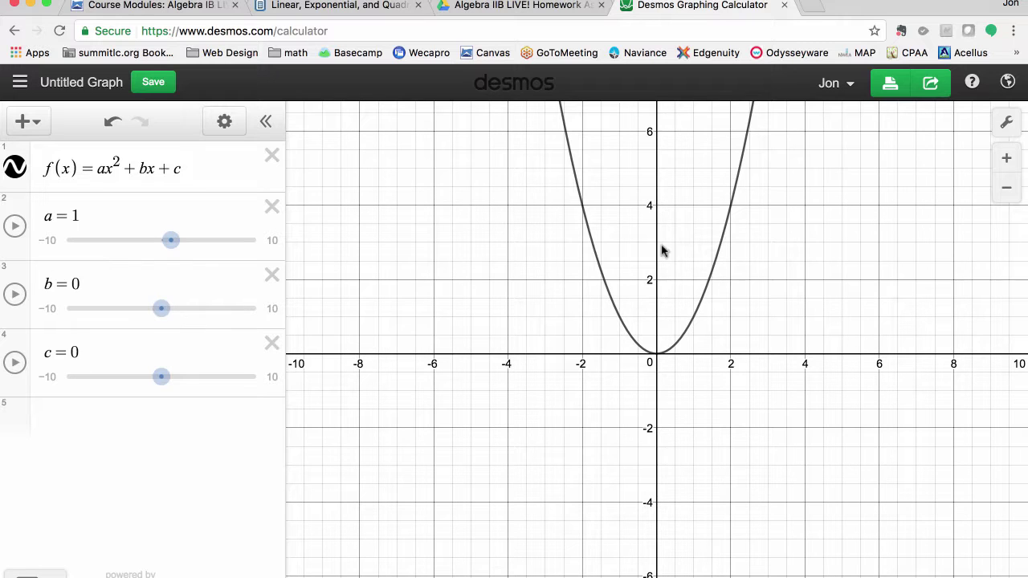
click(656, 358)
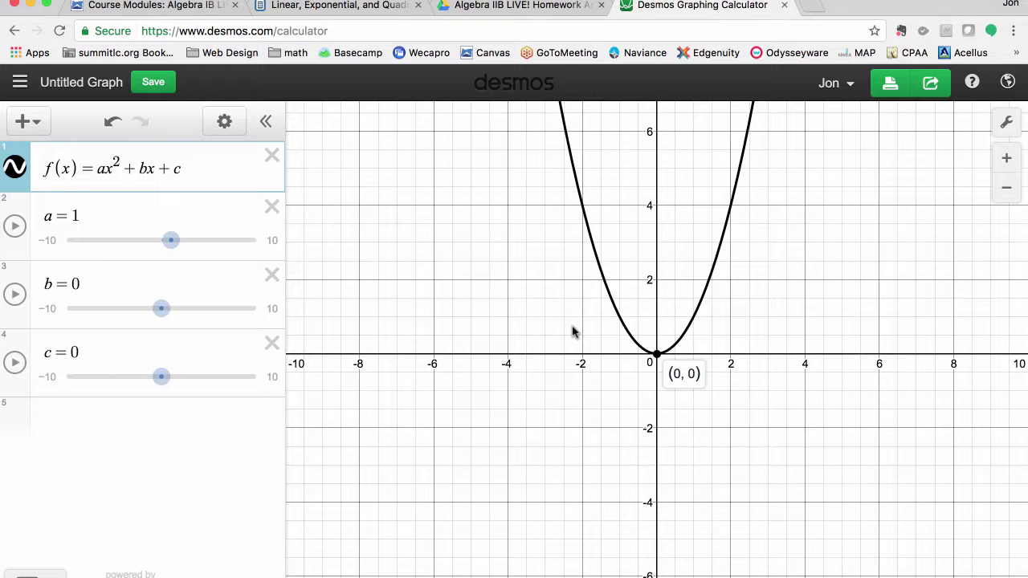
Step: Enter y=x^2 in empty row 5 to graph it alongside f(x)
click(154, 433)
text(y=x^2)
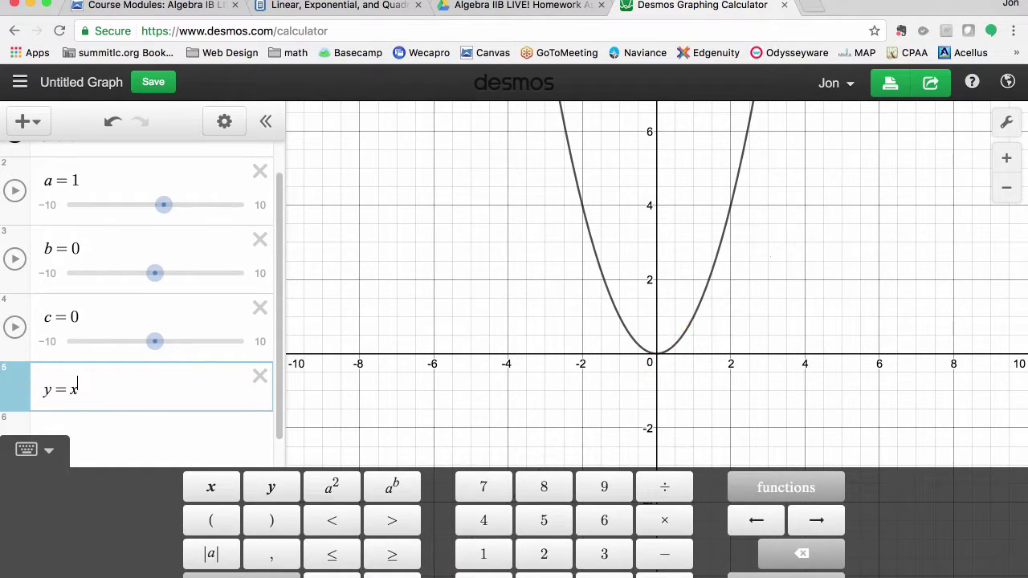
click(444, 429)
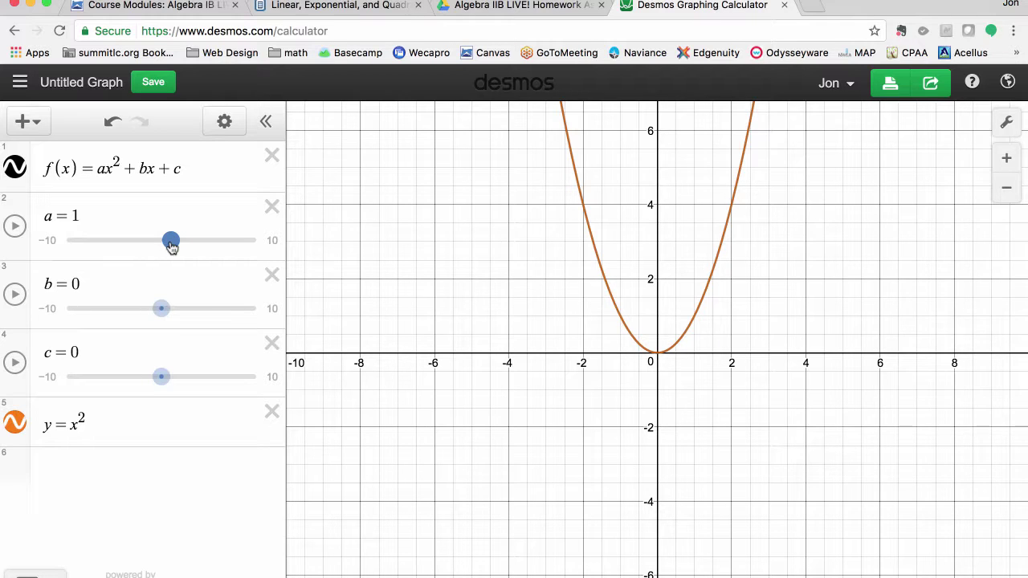
drag(171, 245, 180, 249)
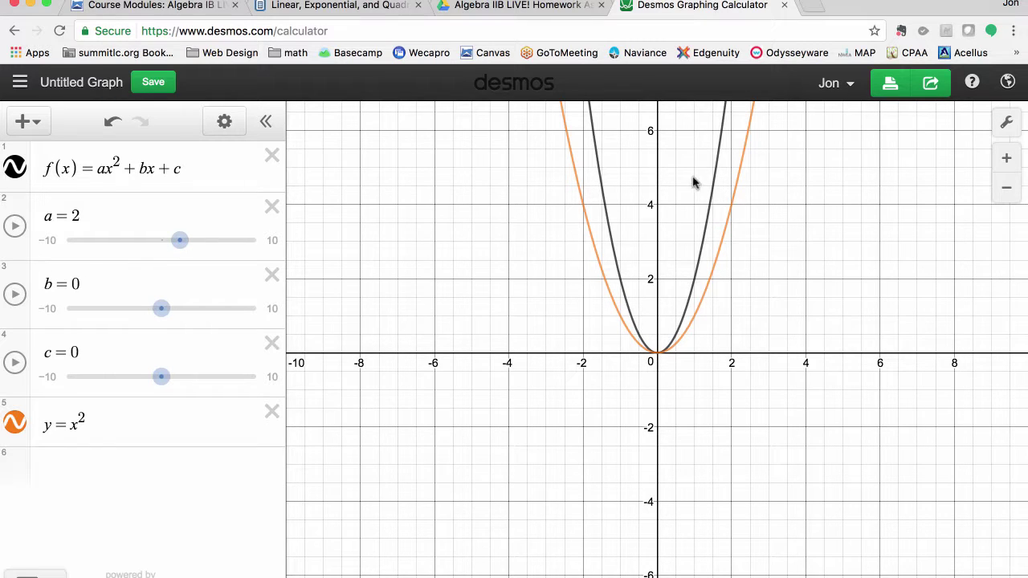
drag(178, 249, 188, 249)
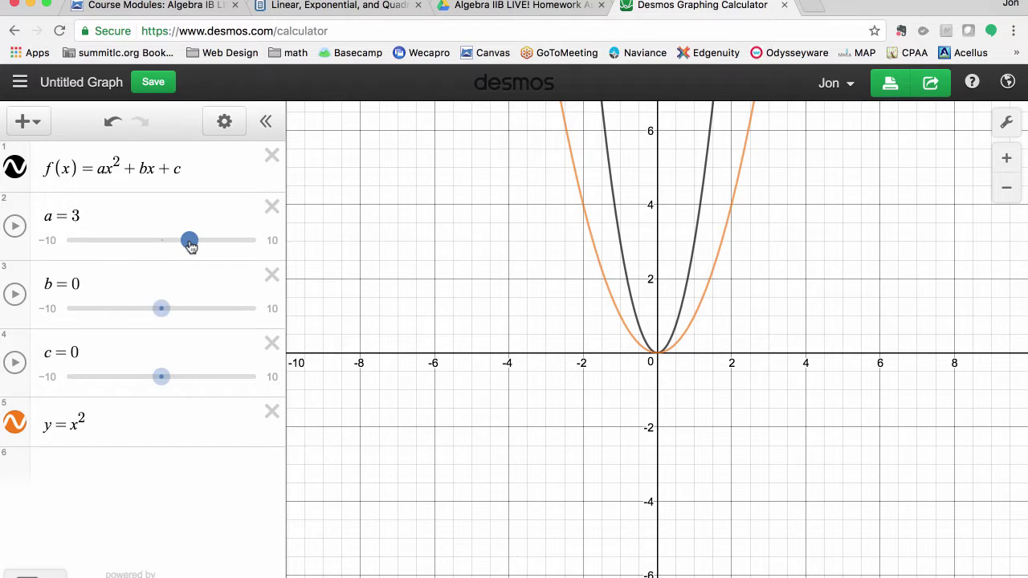
drag(191, 245, 200, 248)
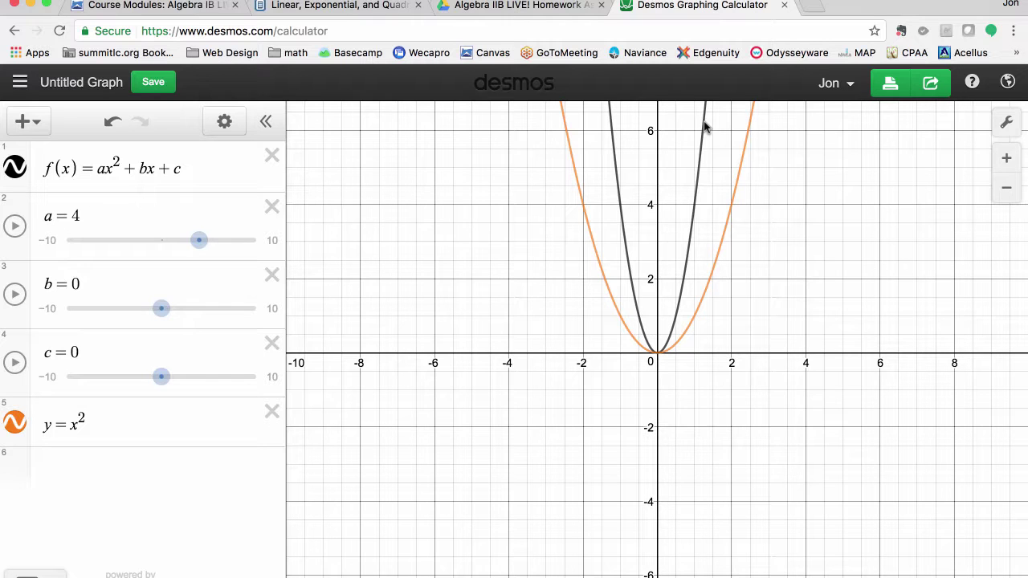
drag(199, 240, 163, 255)
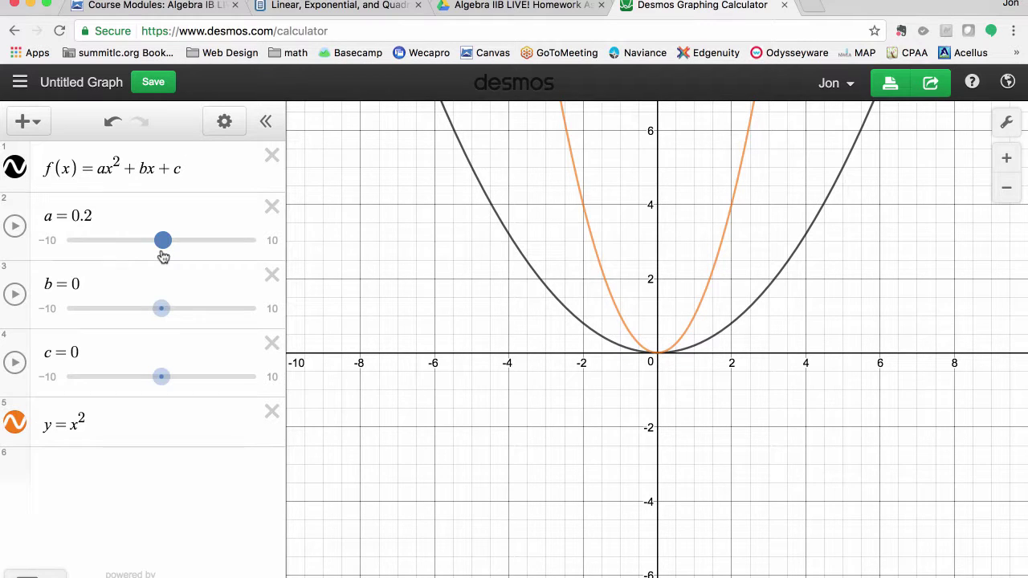
drag(163, 256, 163, 255)
drag(157, 243, 145, 244)
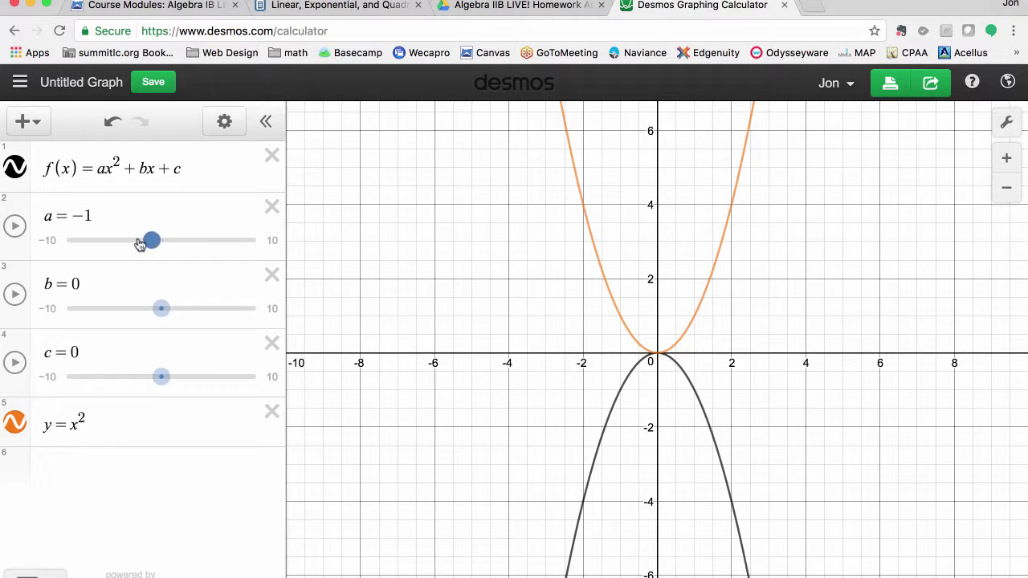
drag(150, 243, 122, 249)
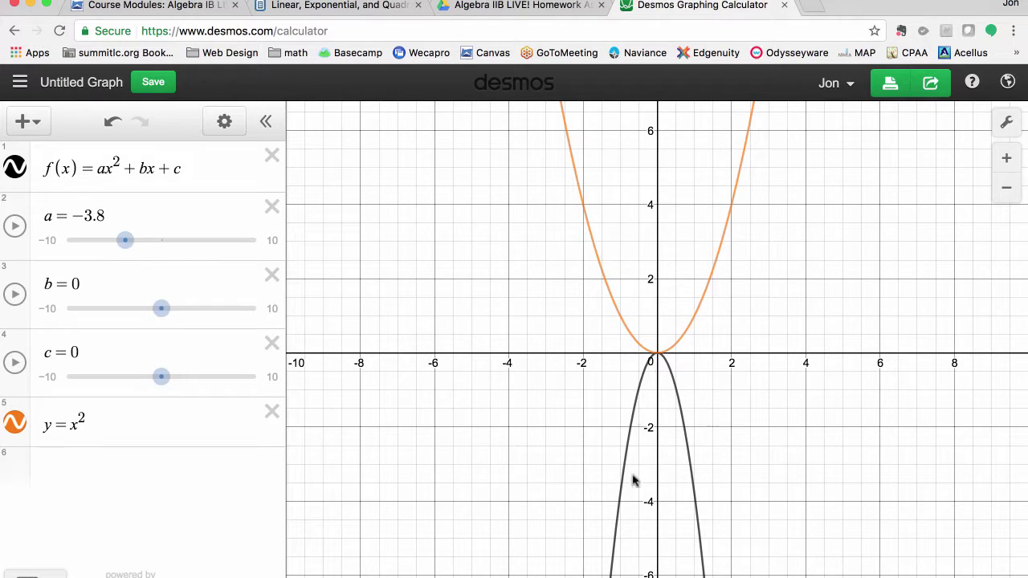
click(657, 355)
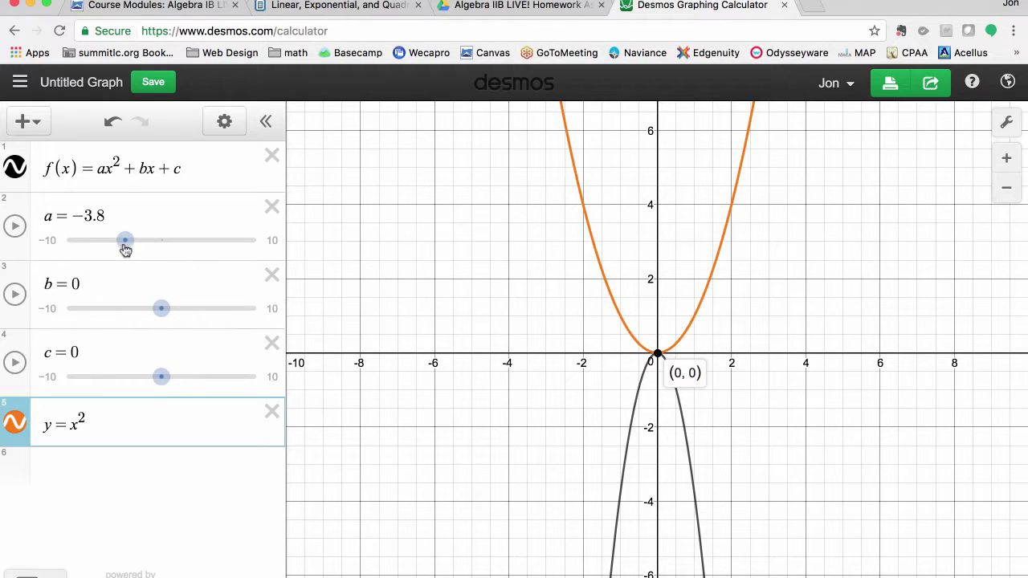
drag(126, 243, 167, 248)
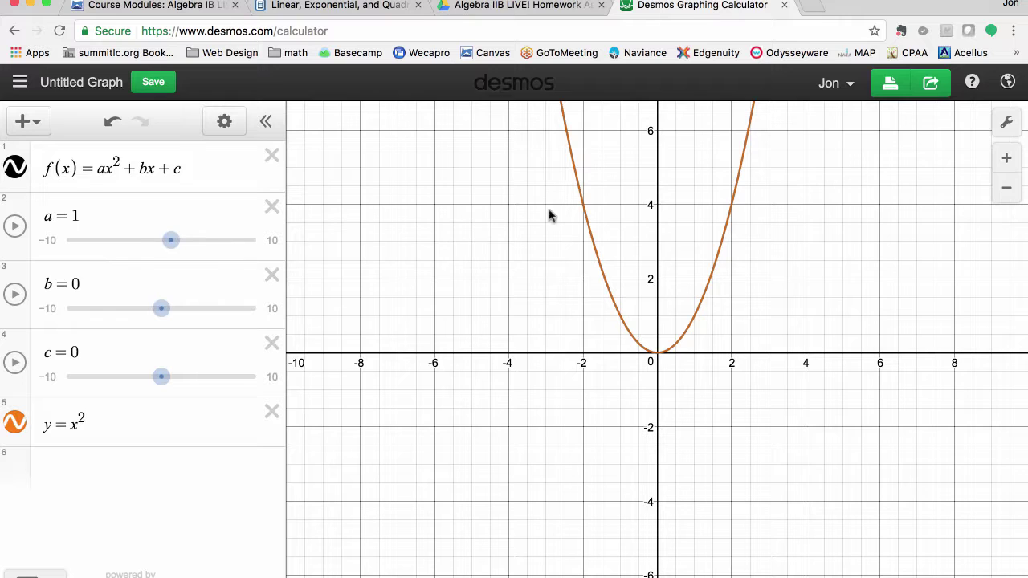
Step: Set the b slider to 1 and raise the c slider to 2
mouse_move(160, 309)
mouse_down()
mouse_move(198, 320)
mouse_move(117, 329)
mouse_move(198, 333)
mouse_move(124, 329)
mouse_move(155, 332)
mouse_move(173, 319)
mouse_up()
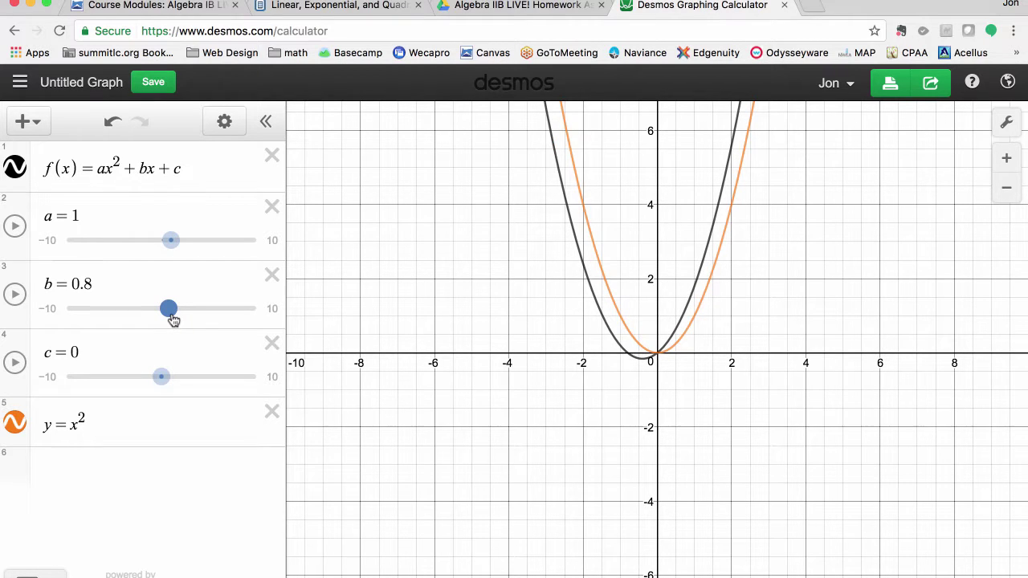
drag(174, 319, 176, 321)
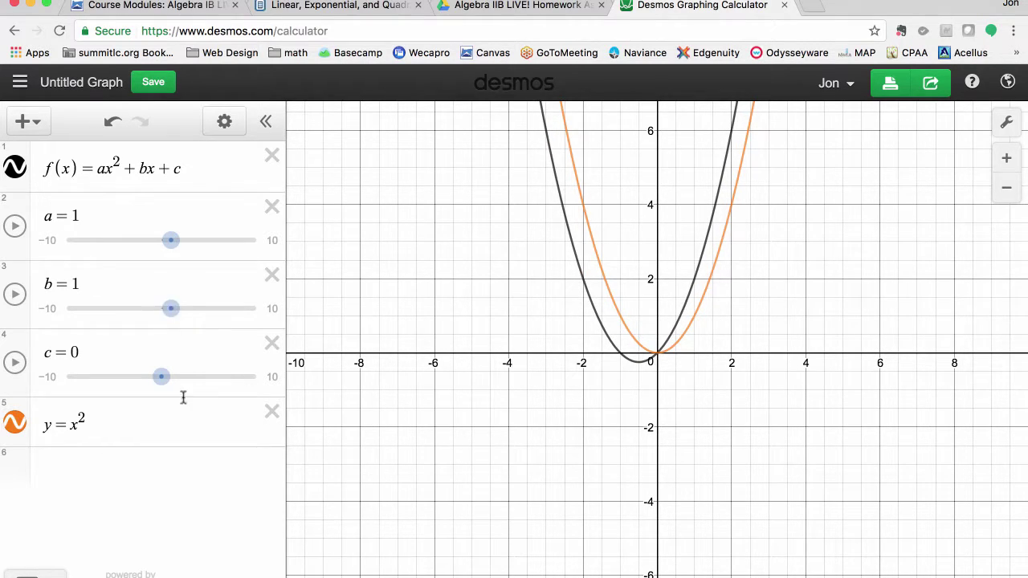
drag(157, 385, 173, 400)
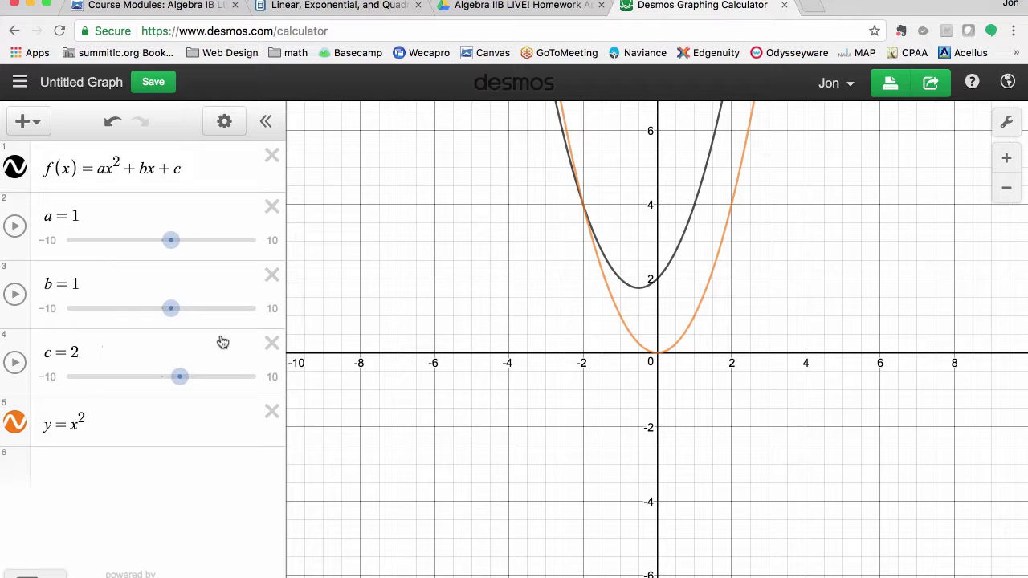
Step: Return b to 0 and raise c to 5, moving the vertex to (0, 5)
drag(171, 310, 164, 319)
click(657, 281)
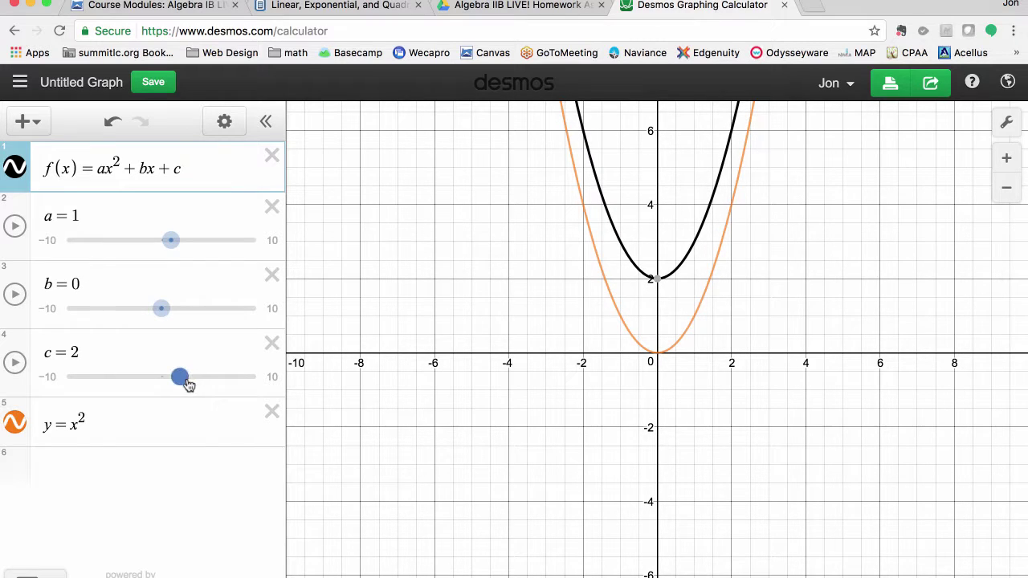
drag(187, 384, 214, 390)
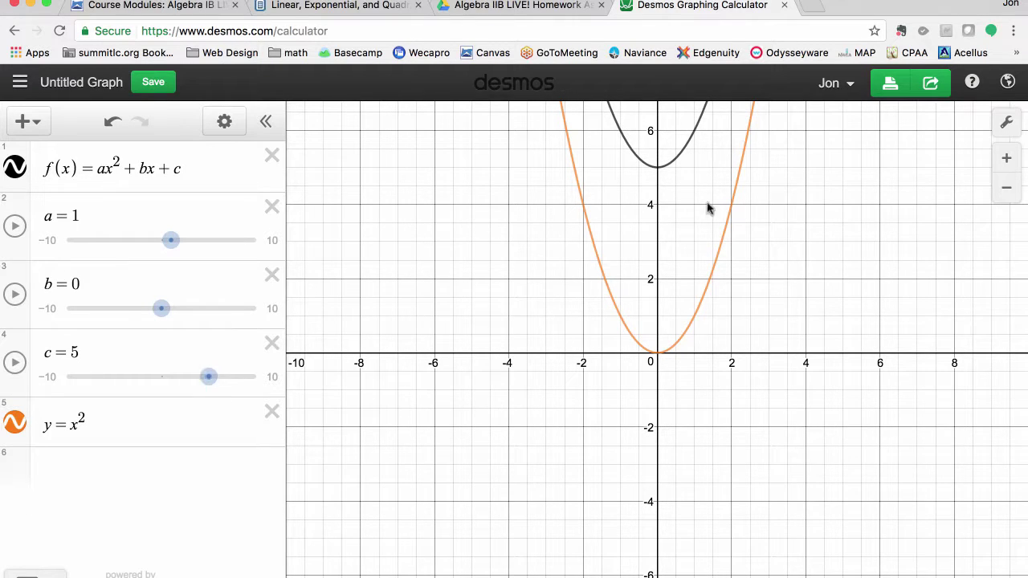
click(658, 169)
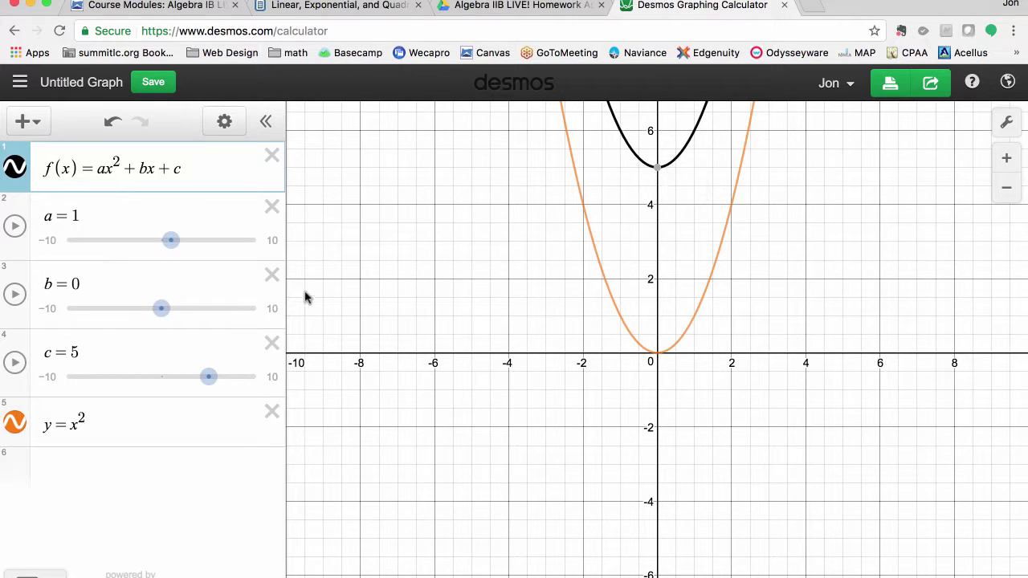
Step: Push b down to −9 and pin the (0, 5) y-intercept label on f(x)
drag(167, 318, 112, 315)
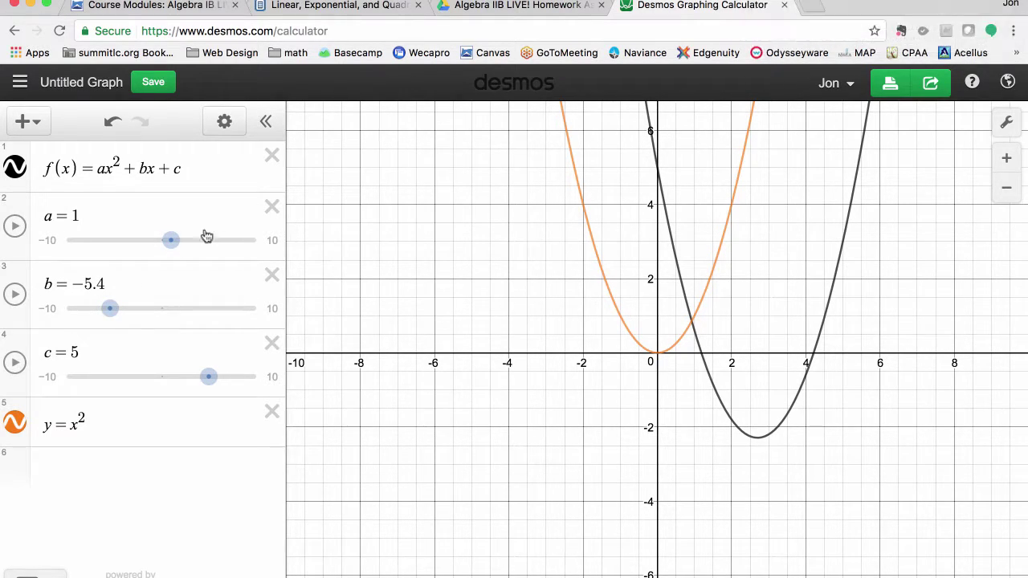
drag(111, 309, 214, 324)
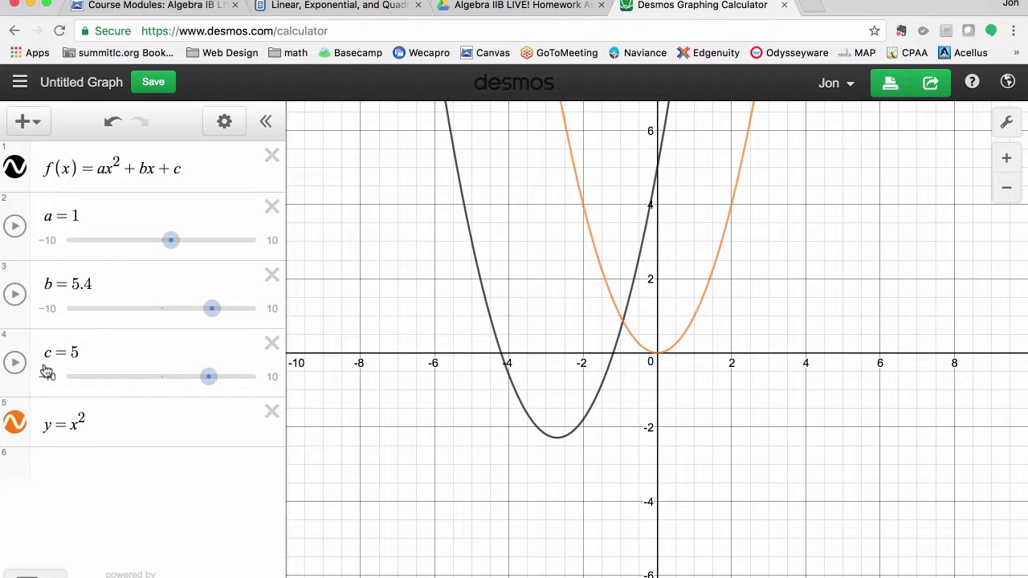
click(658, 171)
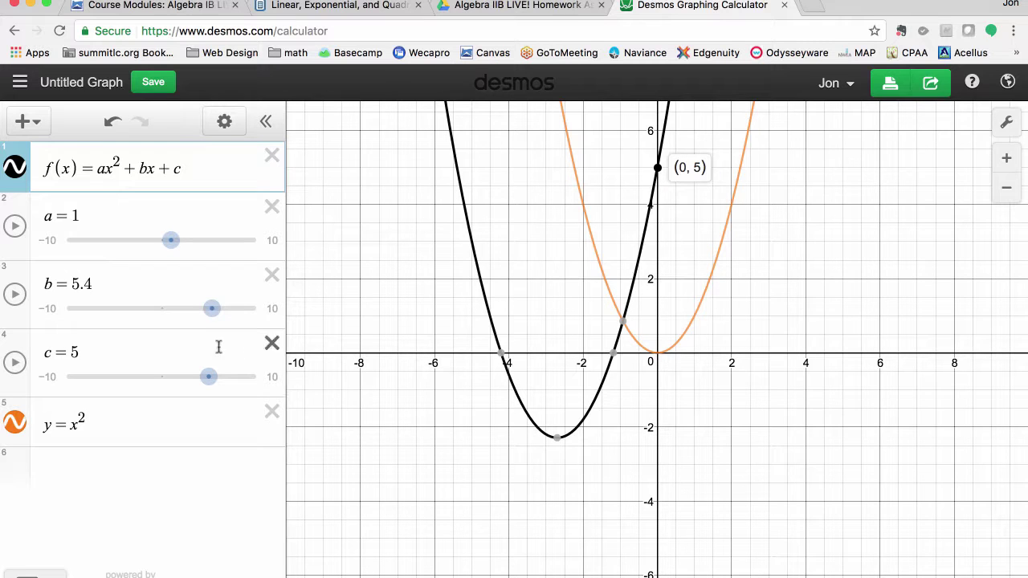
drag(211, 308, 79, 332)
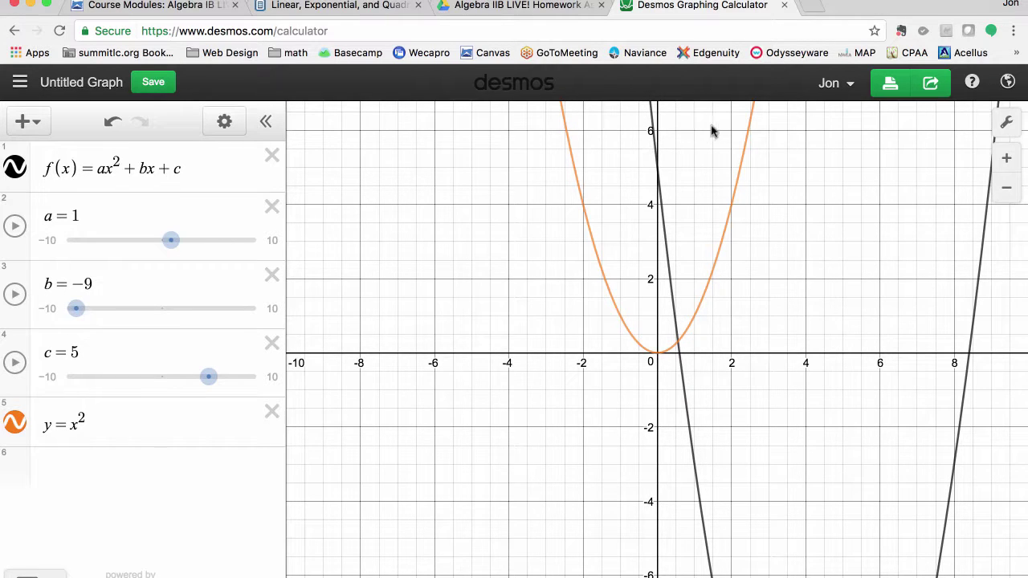
click(656, 171)
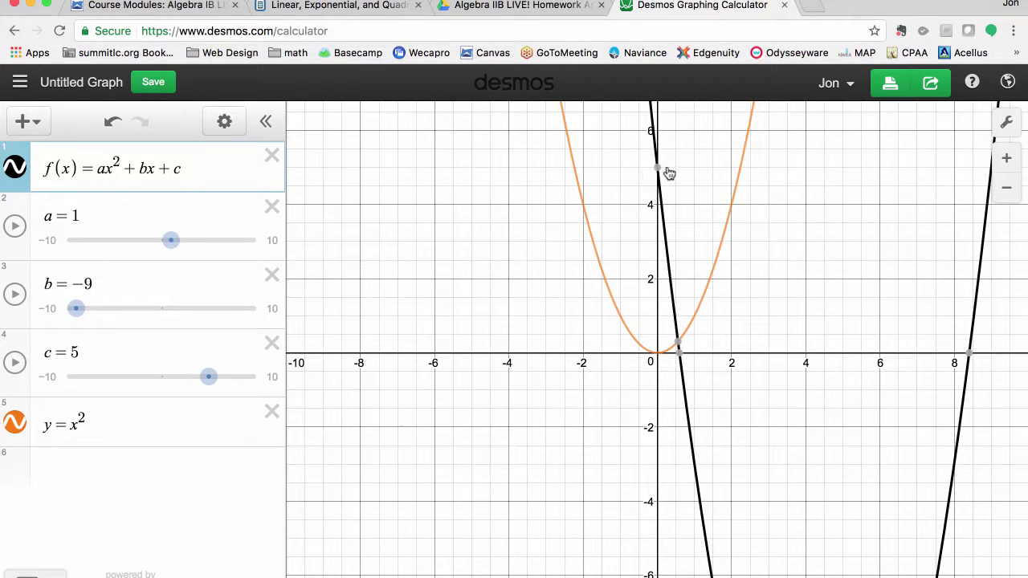
click(657, 169)
click(176, 165)
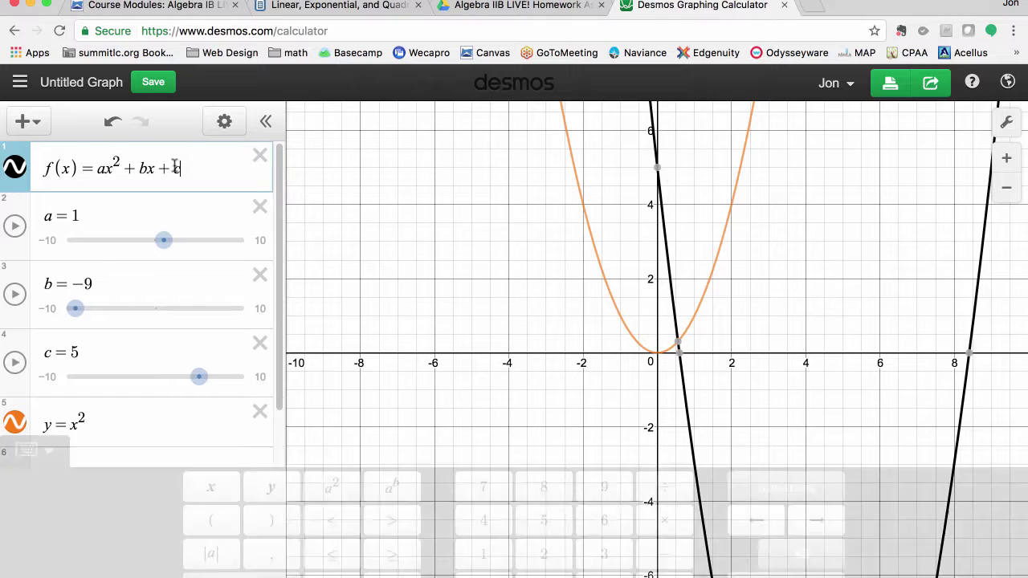
Step: Delete the a = 1, b = −9 and c = 5 sliders, y = x², and f(x)
drag(176, 166, 167, 168)
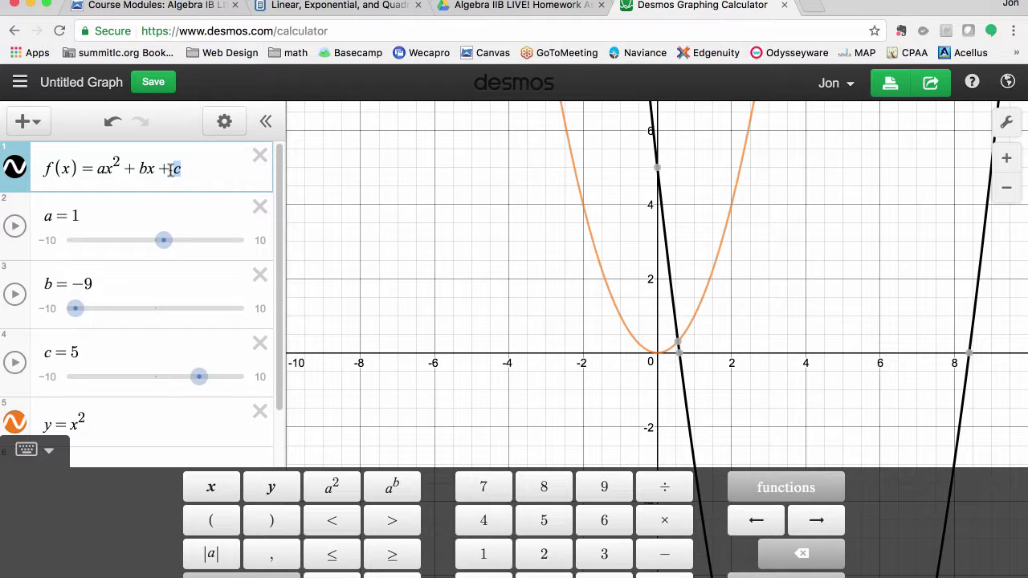
click(399, 211)
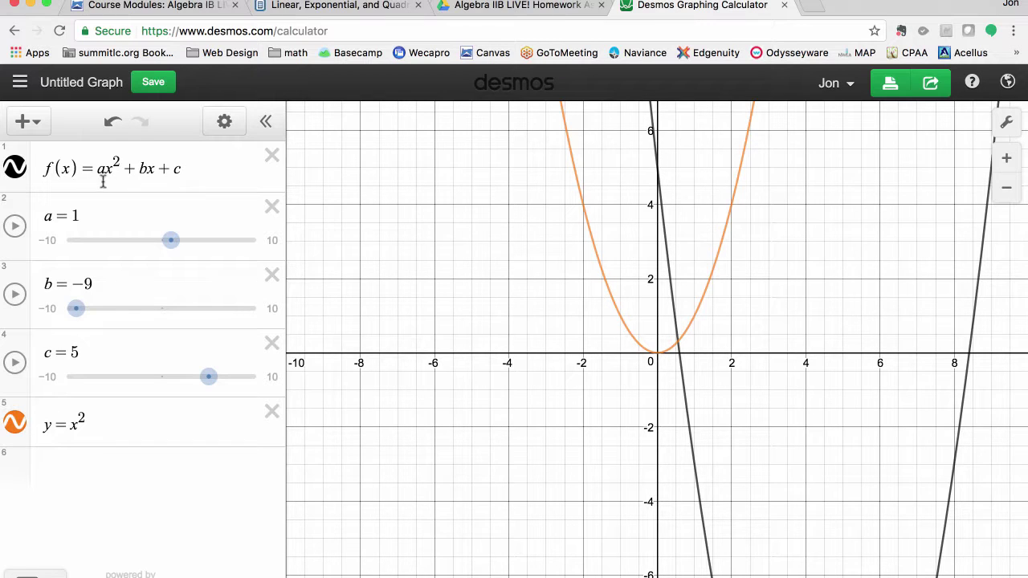
click(271, 207)
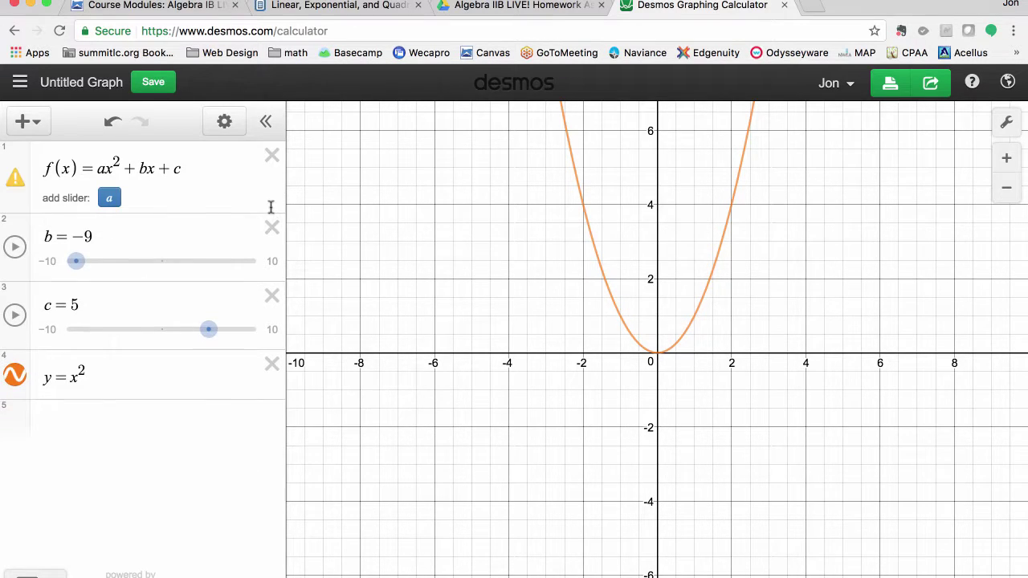
click(272, 229)
click(271, 227)
click(271, 229)
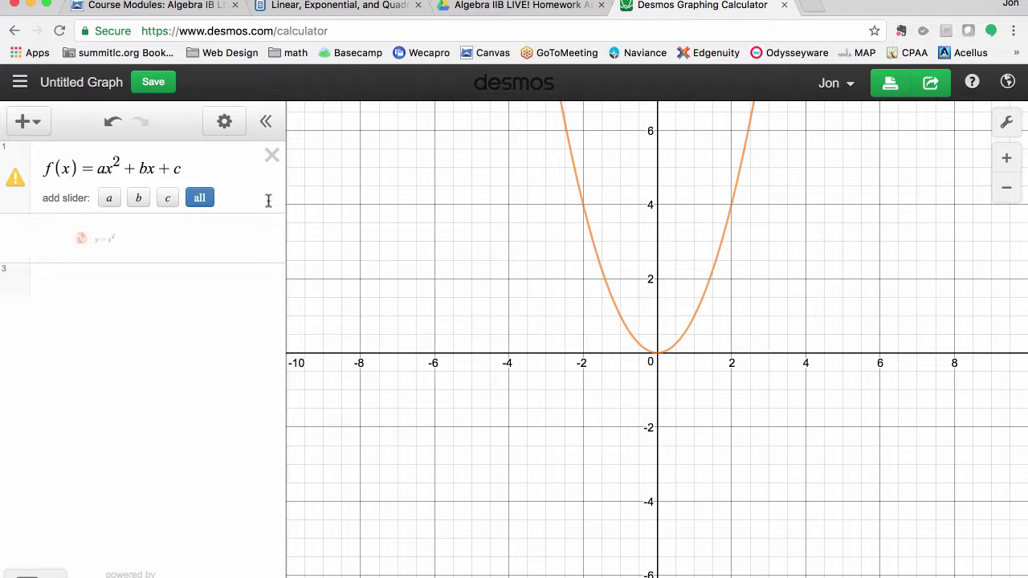
click(271, 157)
click(135, 150)
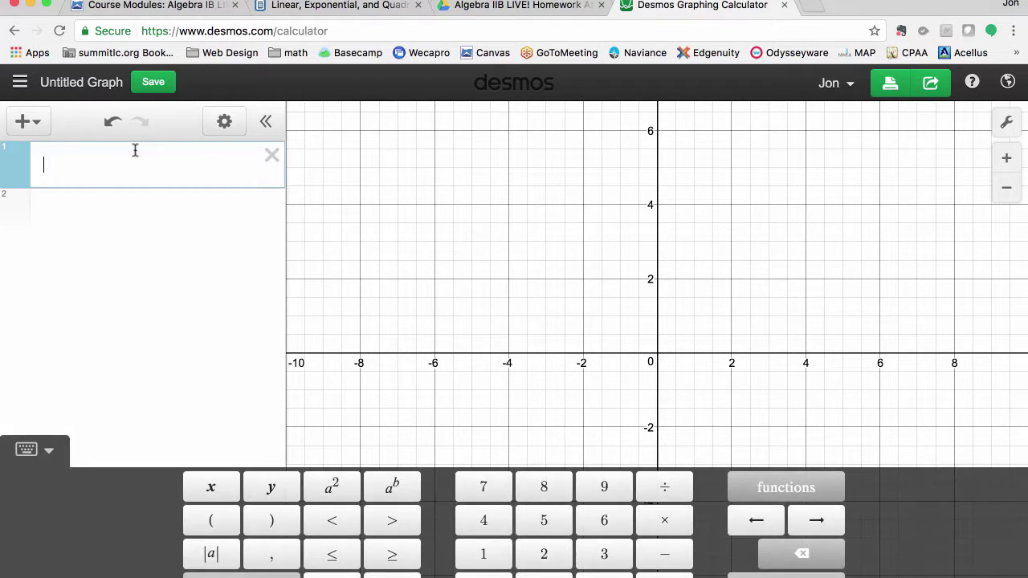
Step: Graph f(x)=3x^2-5x-2 and label its vertex, x-intercepts (2, 0), (−0.333, 0) and y-intercept (0, −2)
text(f(x)=3)
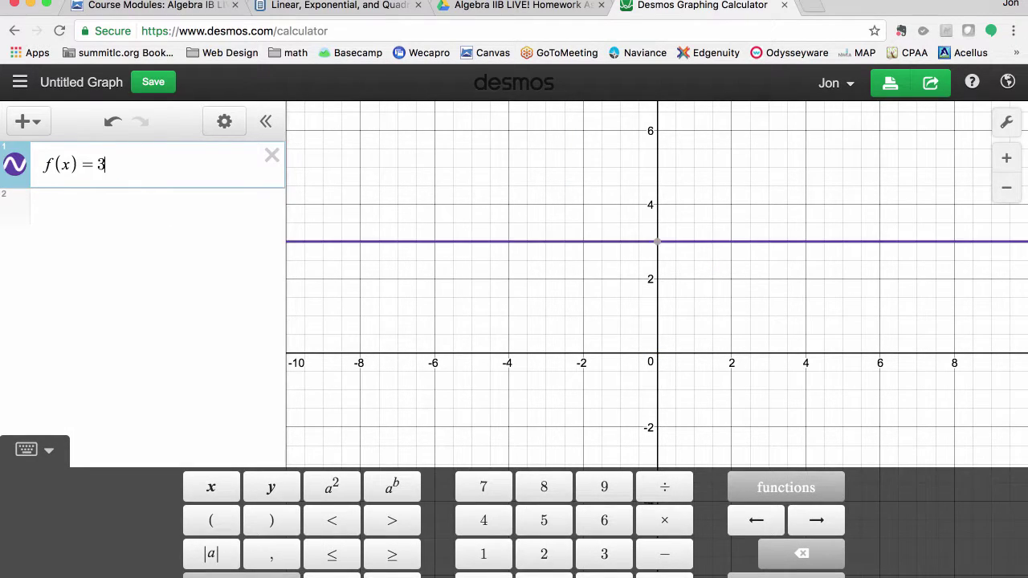
text(x^2)
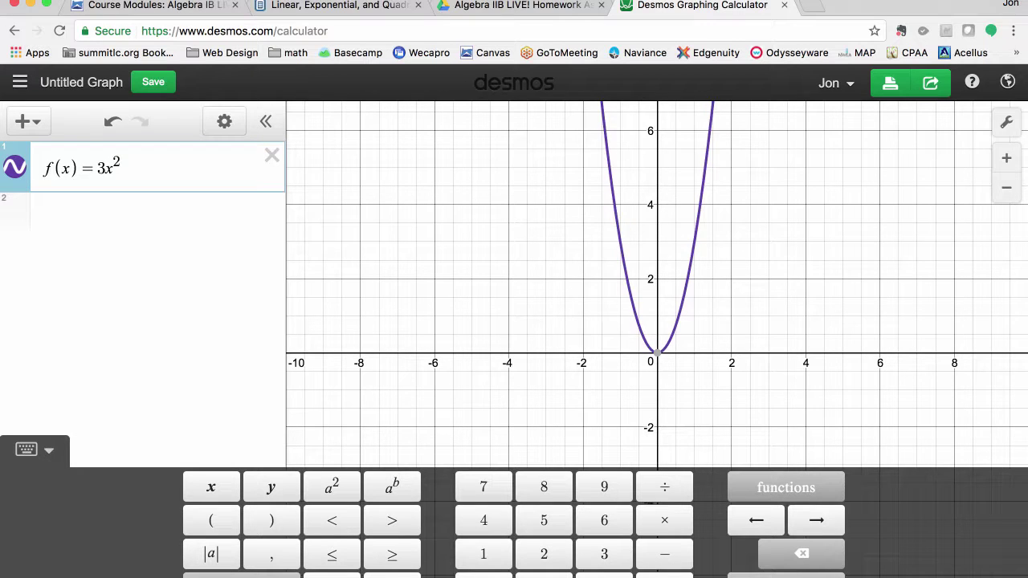
text(-5x-2)
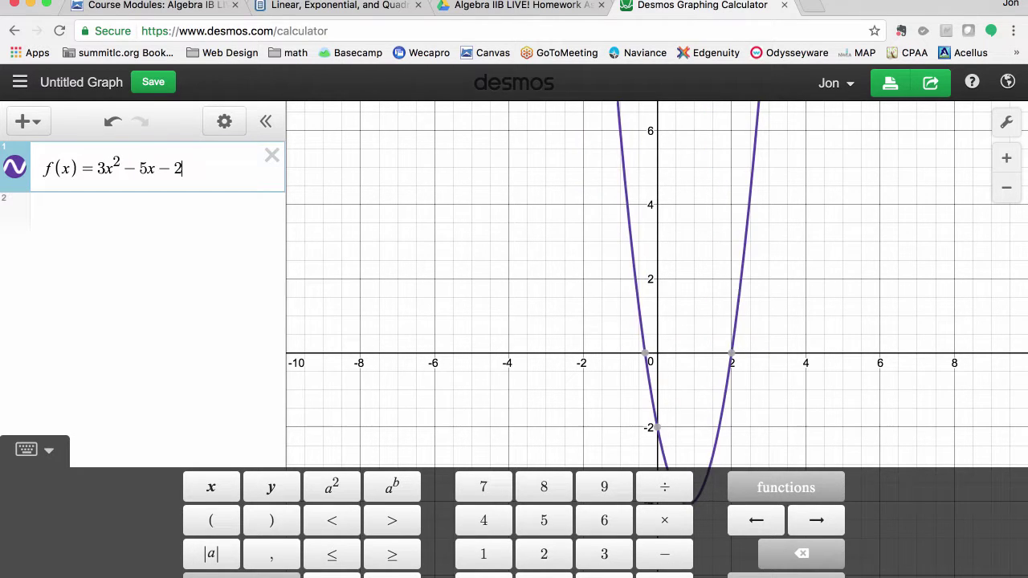
click(754, 293)
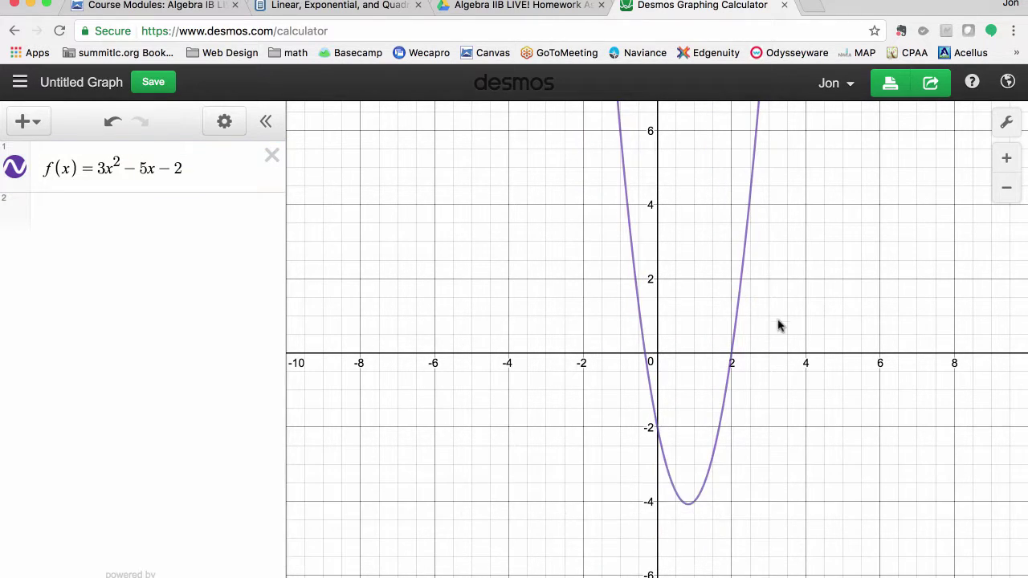
click(689, 510)
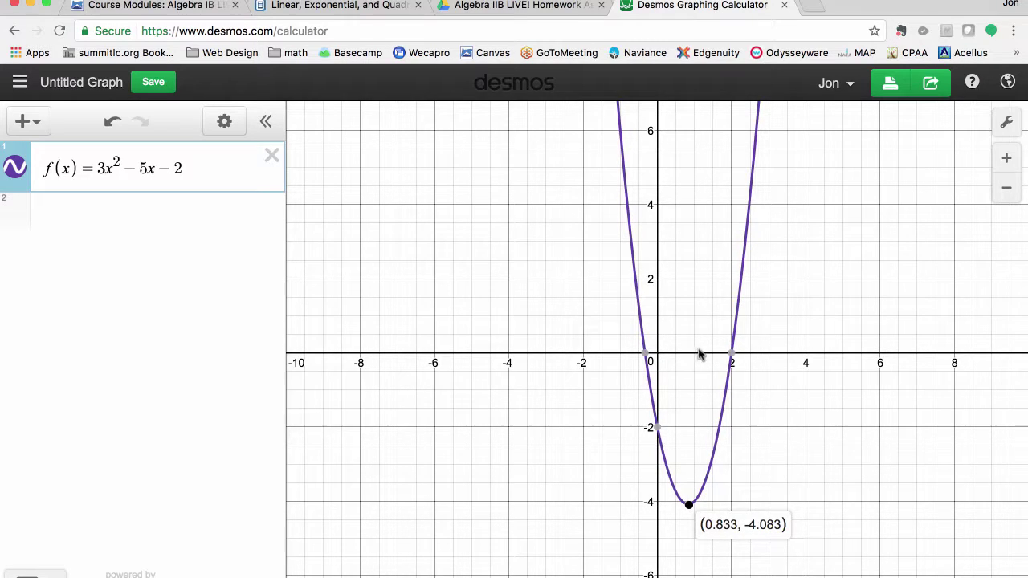
click(731, 354)
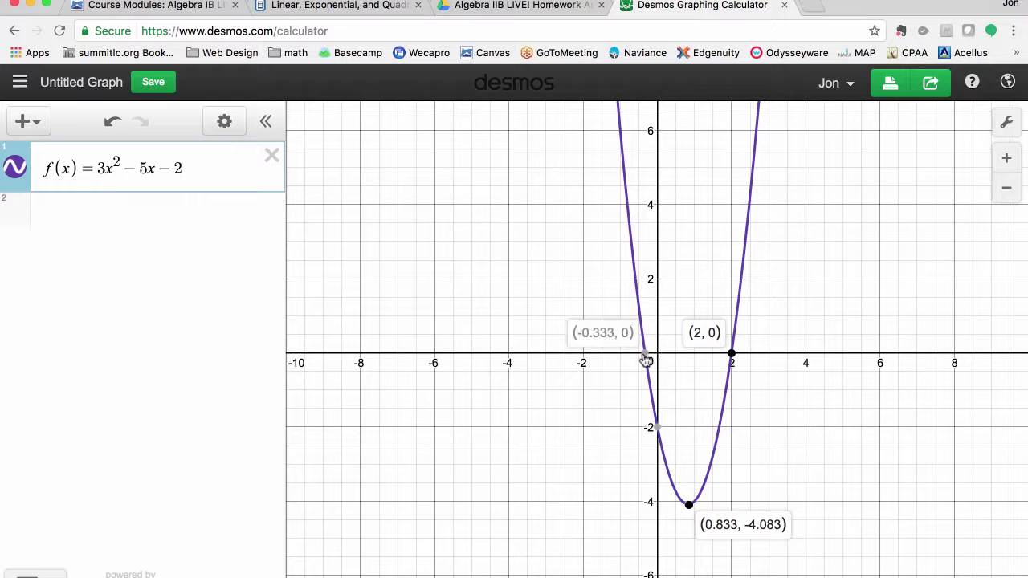
click(646, 355)
click(658, 430)
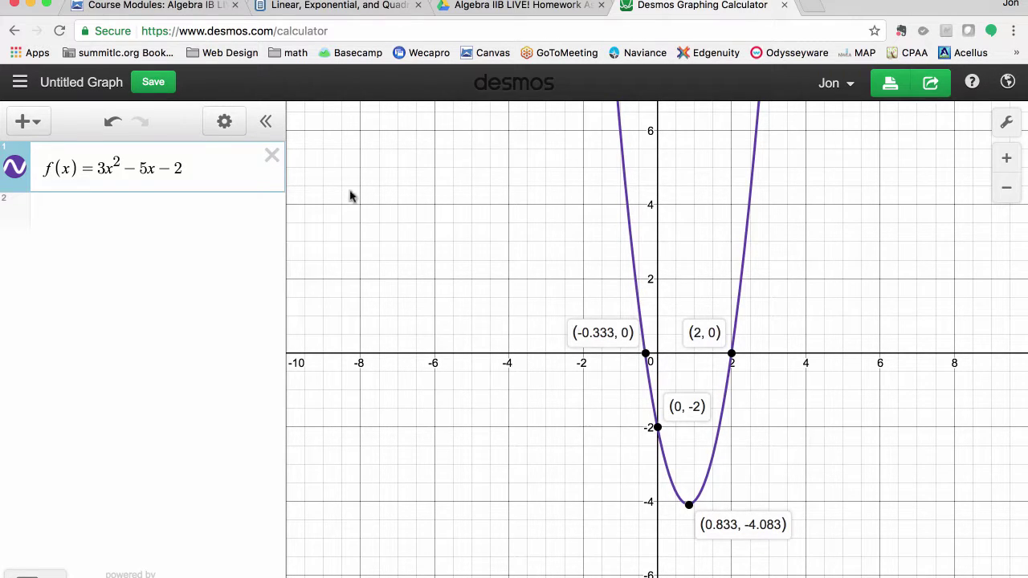
click(223, 123)
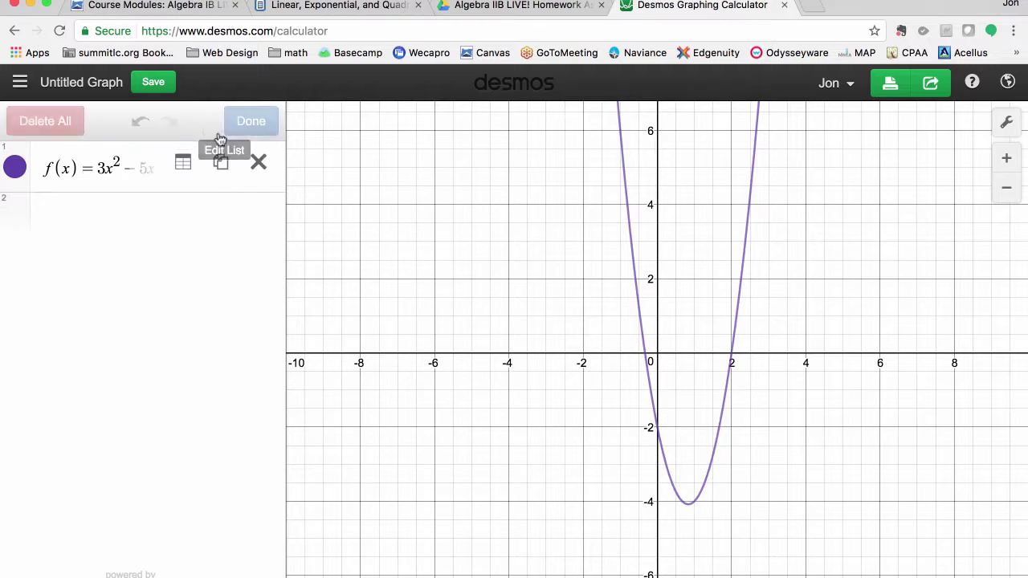
Step: Convert f(x) to a table and add x values 3, 4 and 5, ending at f(5) = 48
click(184, 163)
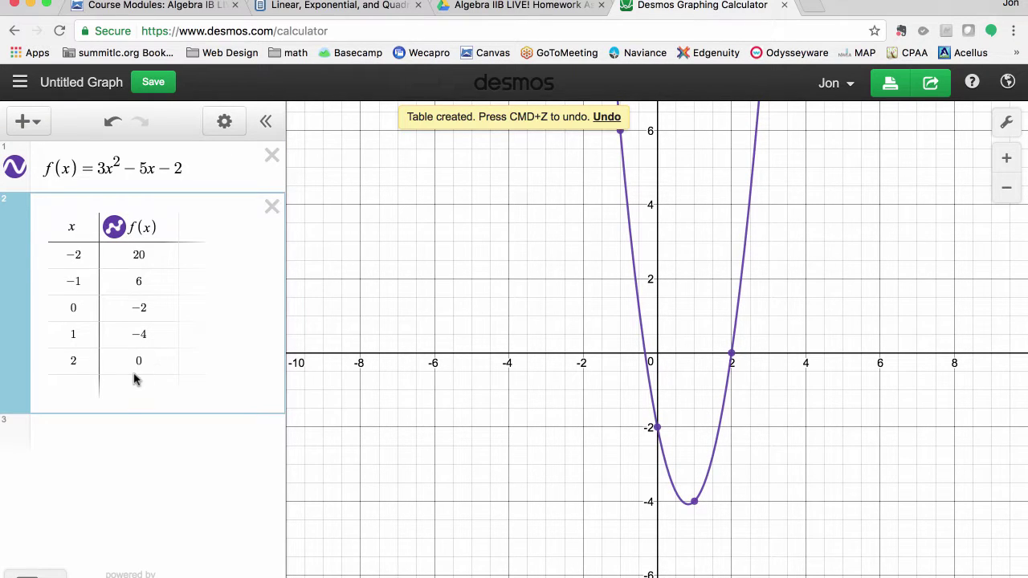
click(93, 384)
text(3)
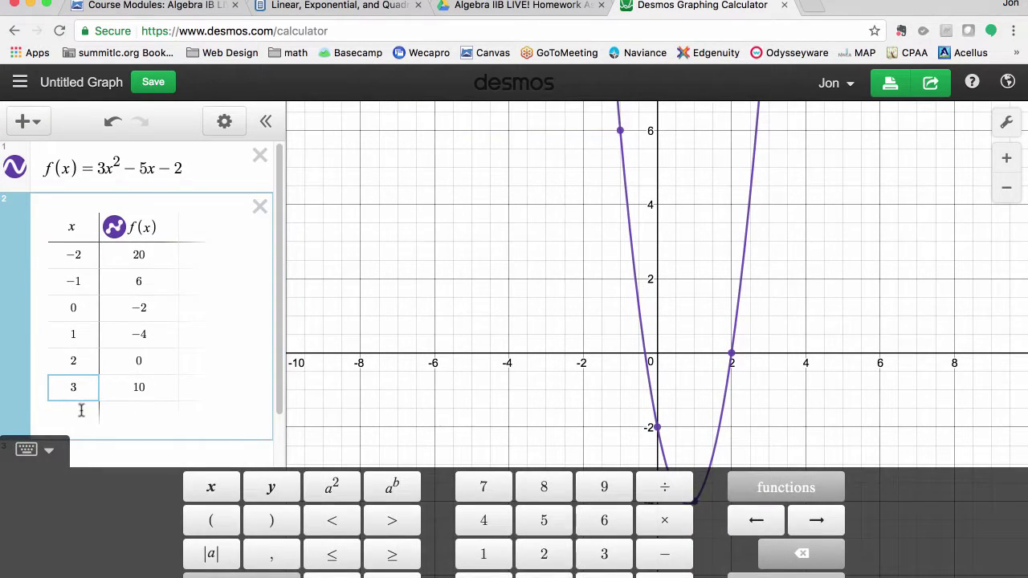
key(Return)
text(4)
key(Return)
text(5)
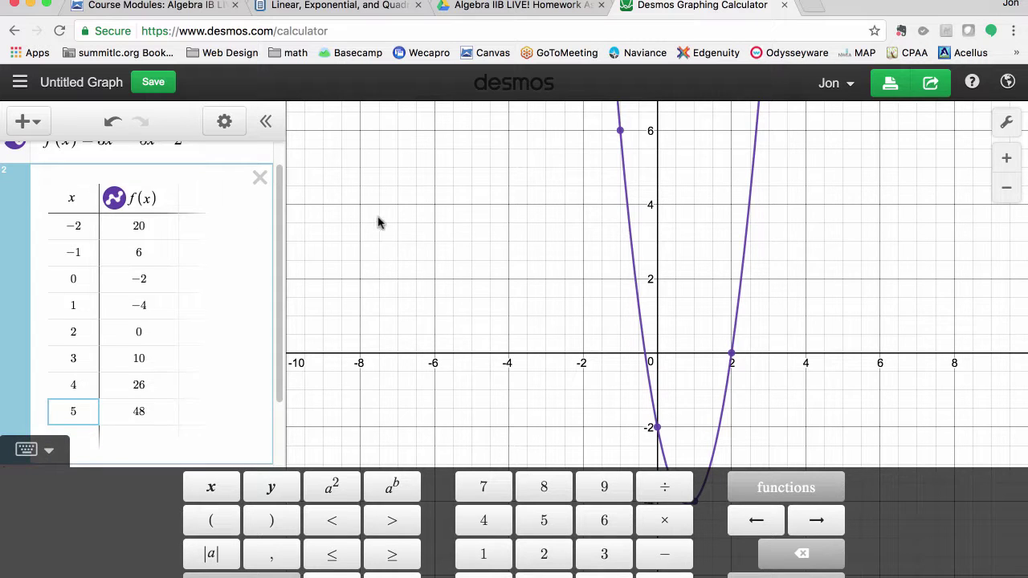
click(325, 224)
scroll(305, 184, up, 2)
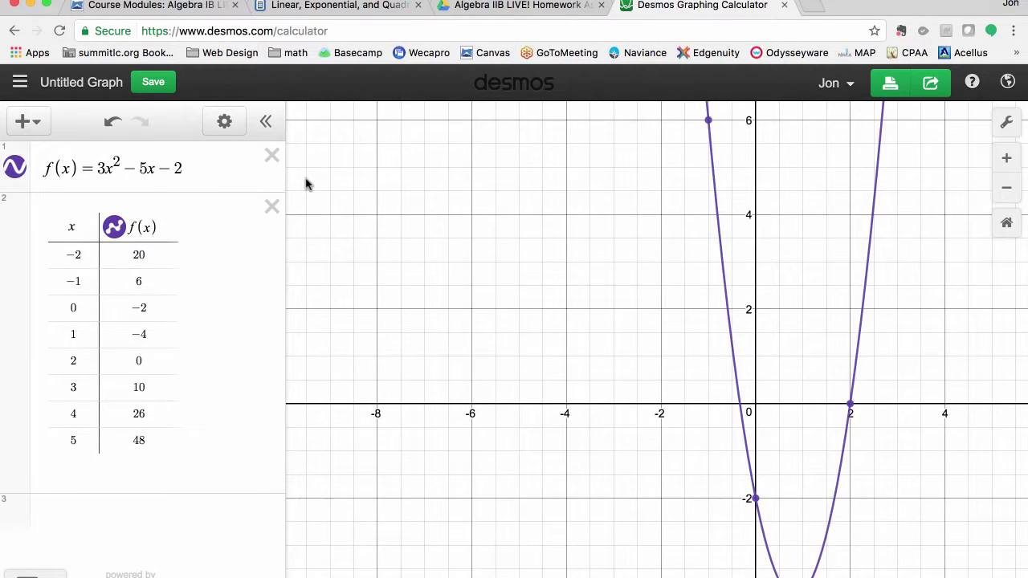
scroll(415, 291, down, 2)
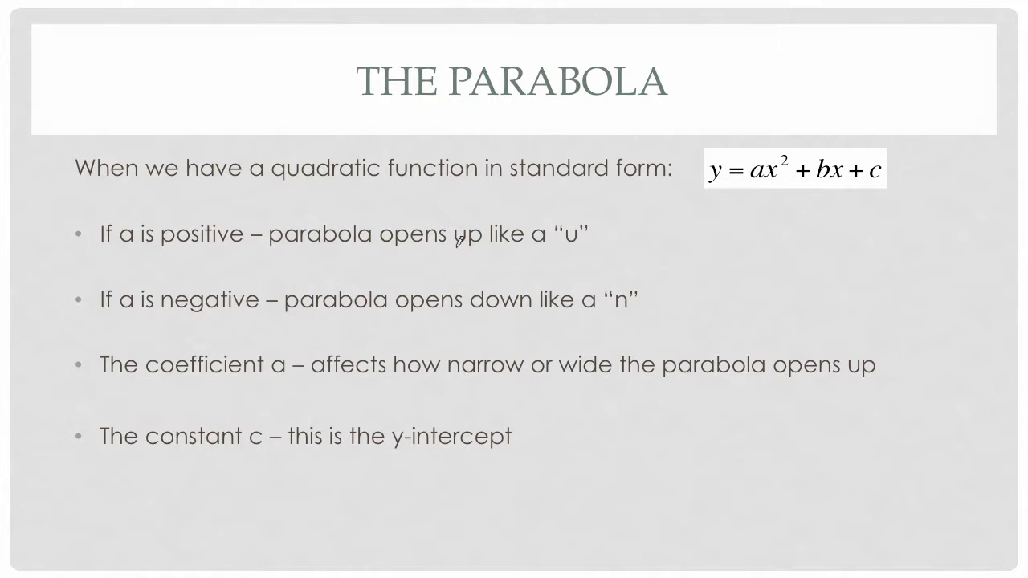
Step: Draw red pen strokes under the words 'up' and 'down' on The Parabola slide
drag(474, 245, 473, 251)
mouse_move(479, 313)
mouse_down()
mouse_move(522, 313)
mouse_move(487, 311)
mouse_up()
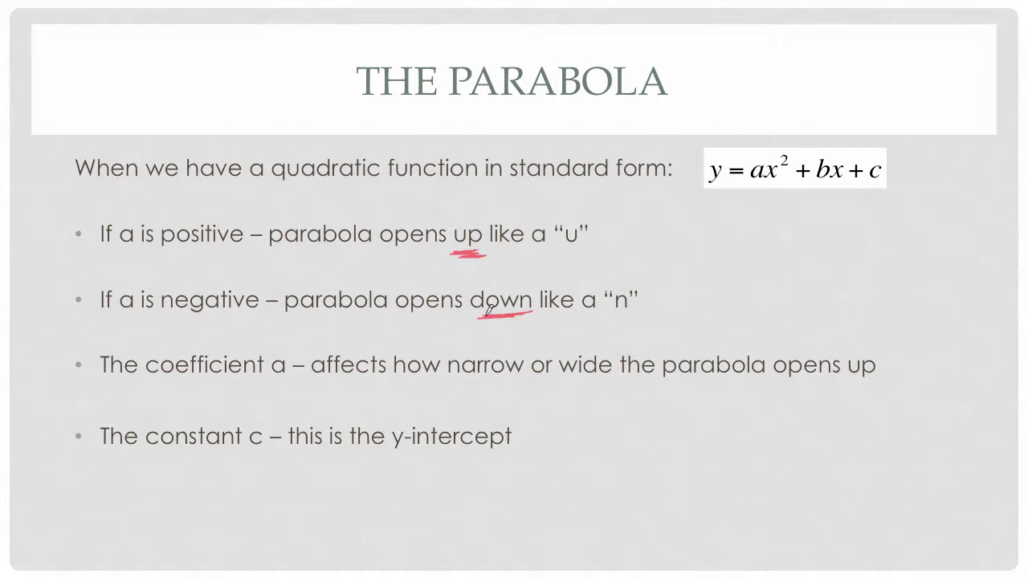